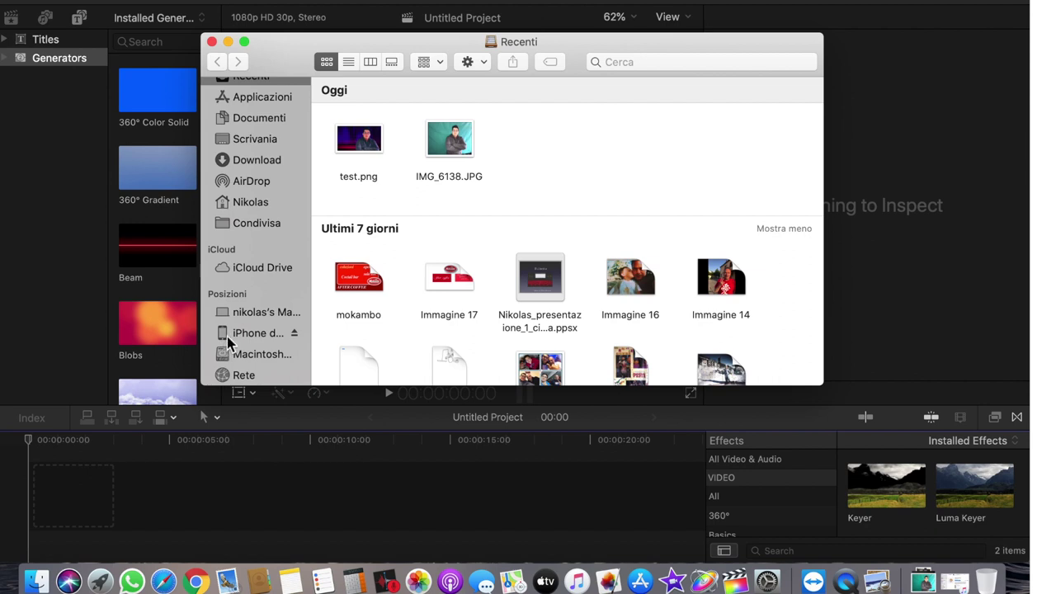
- Preview the video MVI_1012.MP4 from the 259___03 folder inside DCIM on the SD card, and close the file window
left_click(238, 376)
double_click(357, 132)
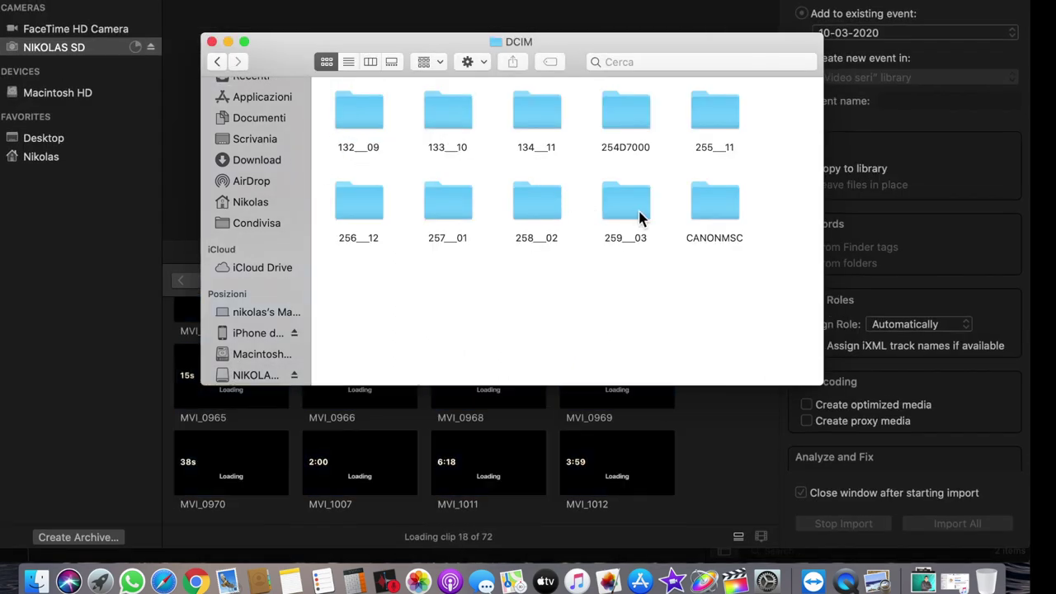
double_click(626, 211)
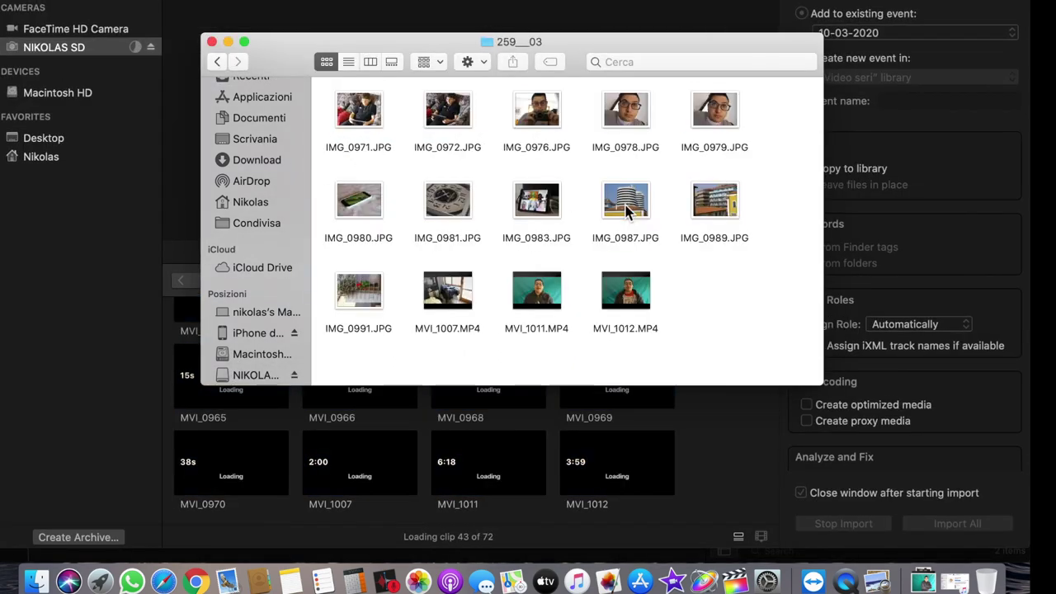
left_click(612, 300)
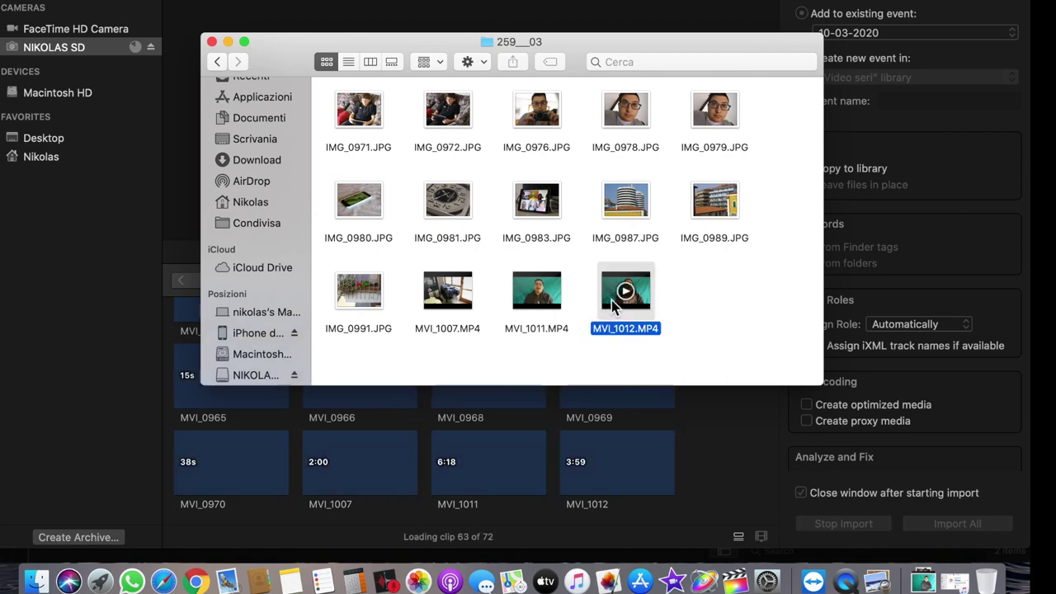
key("space")
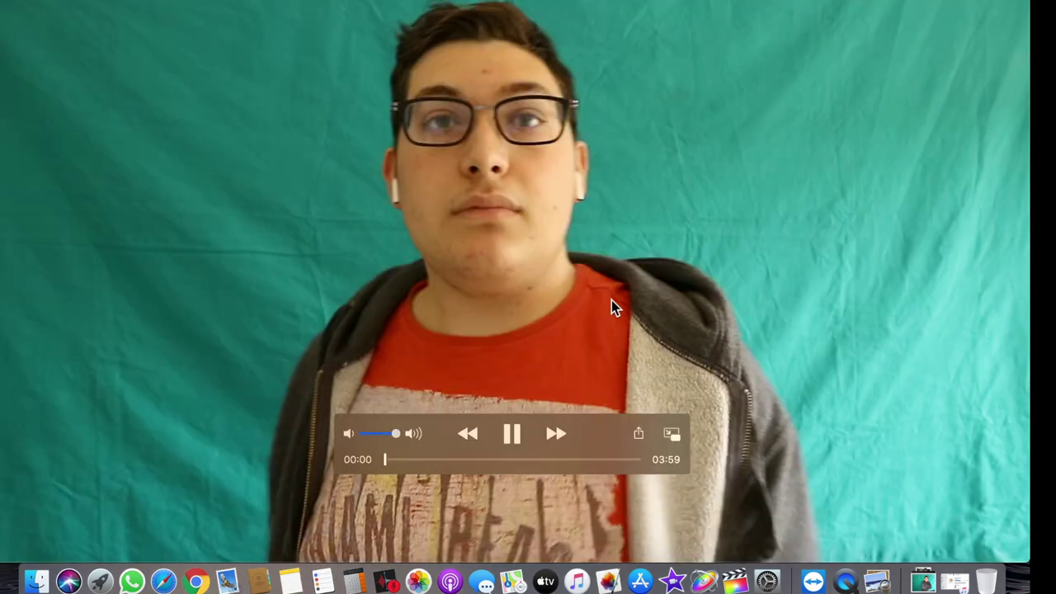
key("XF86AudioMute")
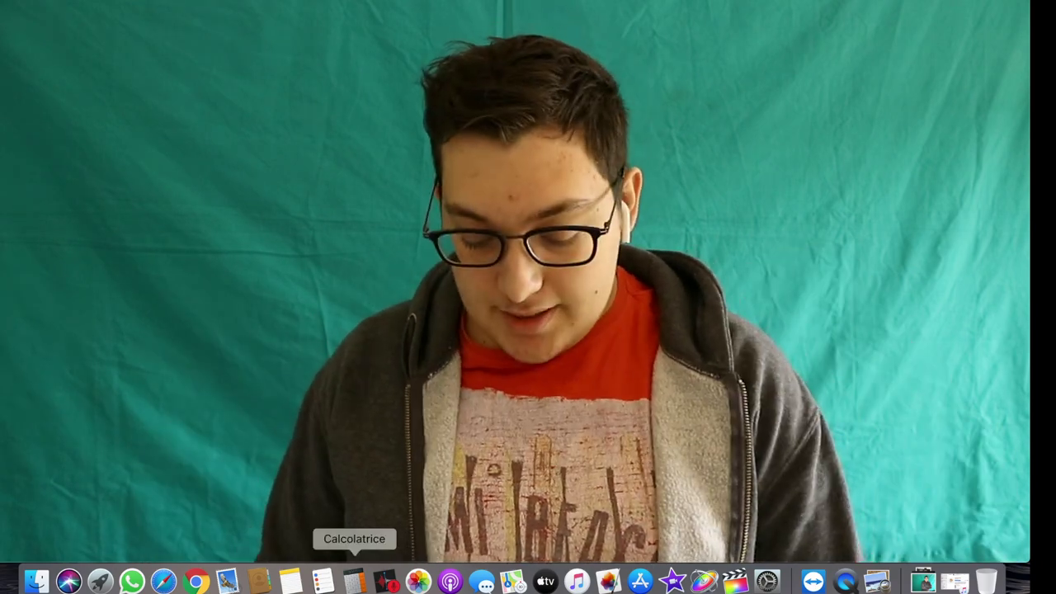
left_click_drag(389, 460, 456, 459)
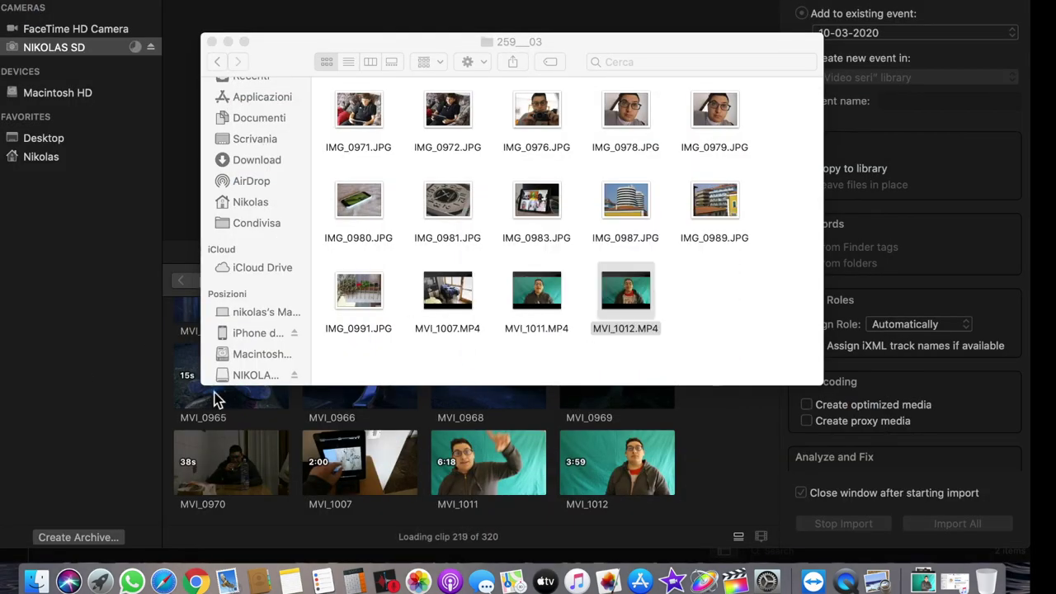
left_click(211, 41)
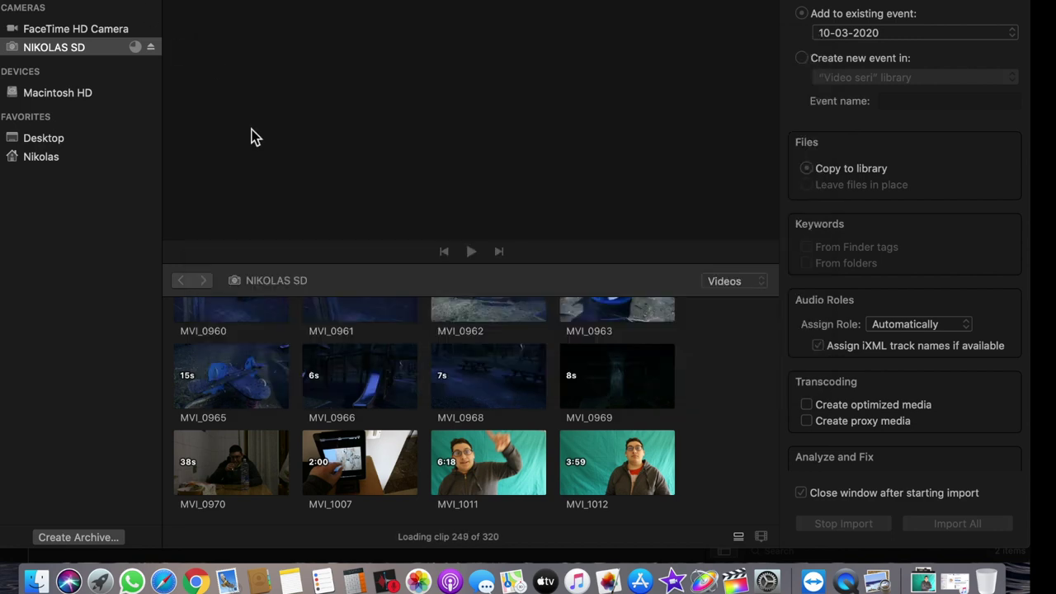
- Import only the clip MVI_1012 from the SD card into the existing event 10-03-2020, copying it to the library
left_click(578, 459)
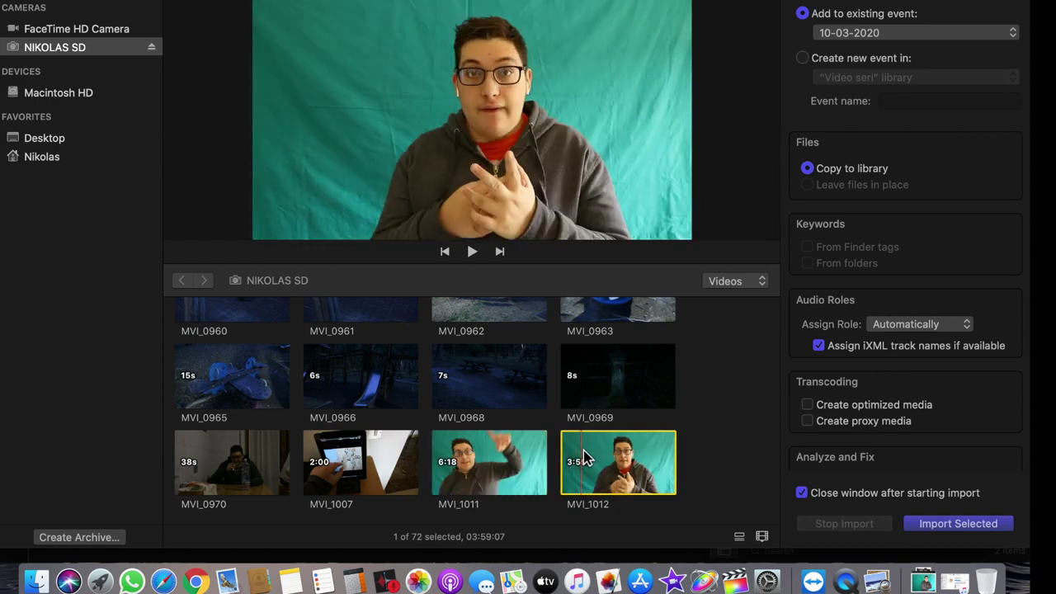
left_click(955, 525)
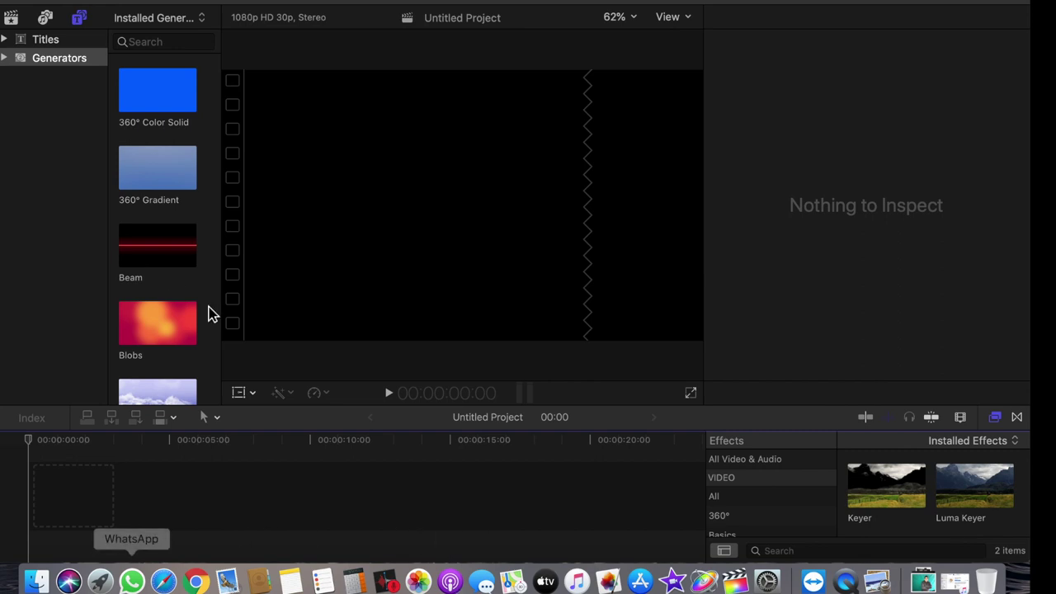
- Place the imported MVI_1012 clip from the event at the start of the empty project timeline and dismiss the import notification
left_click(16, 18)
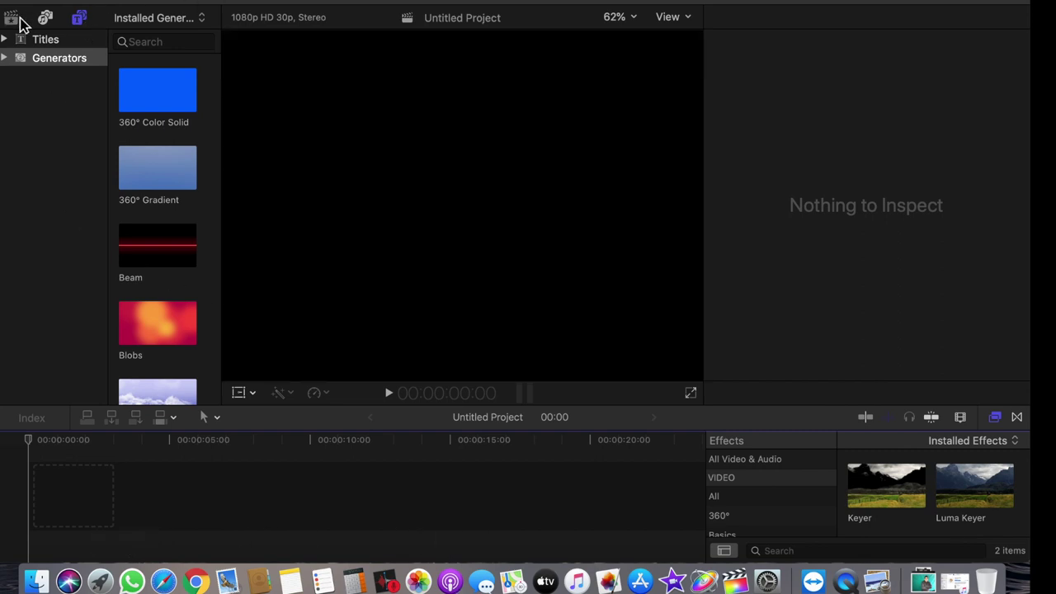
scroll(188, 281, "up", 15)
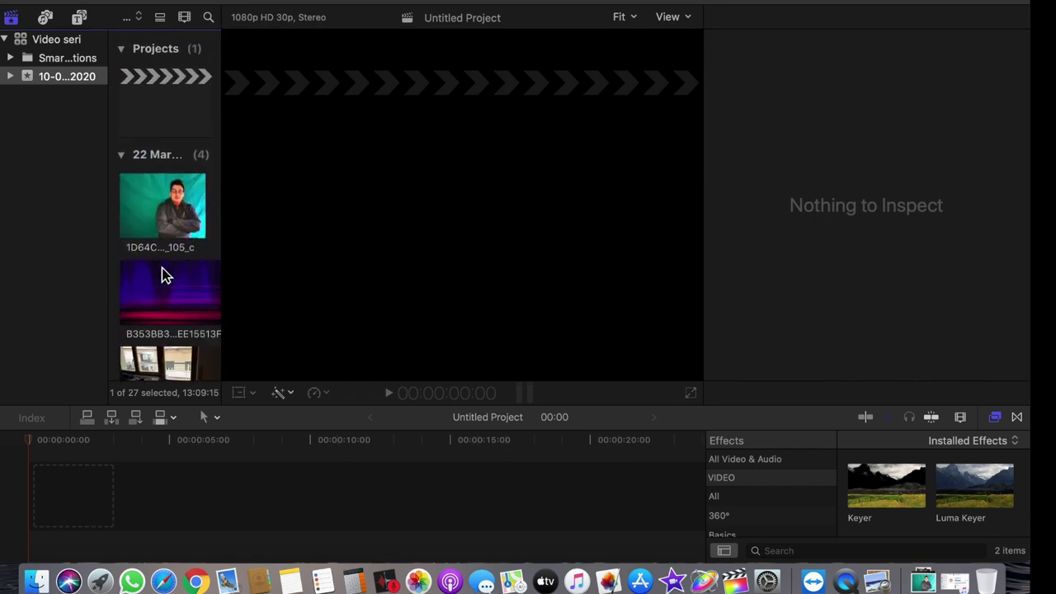
scroll(128, 159, "down", 10)
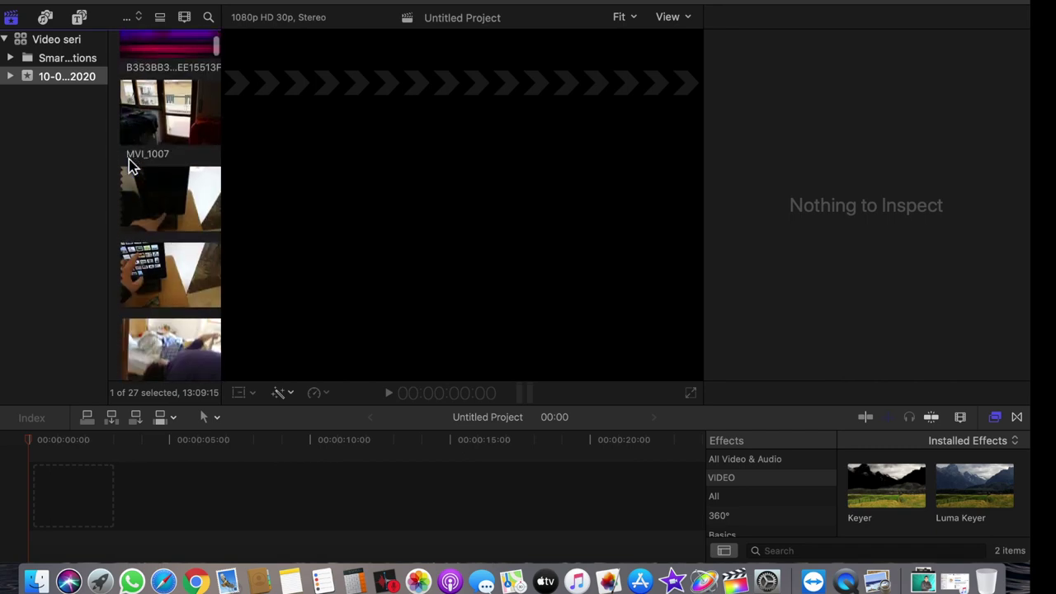
scroll(128, 159, "down", 3)
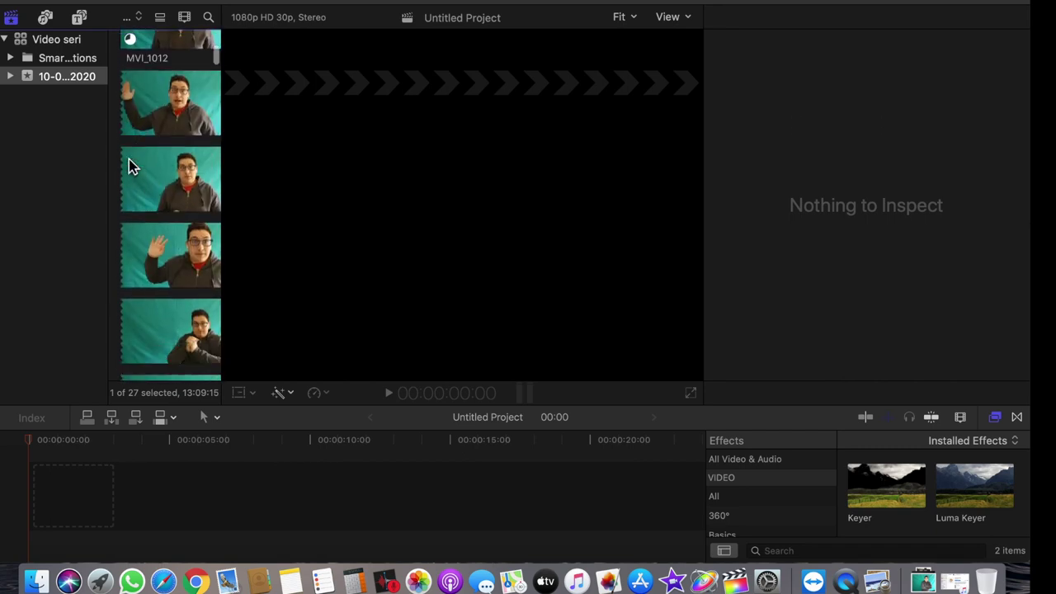
scroll(129, 159, "up", 3)
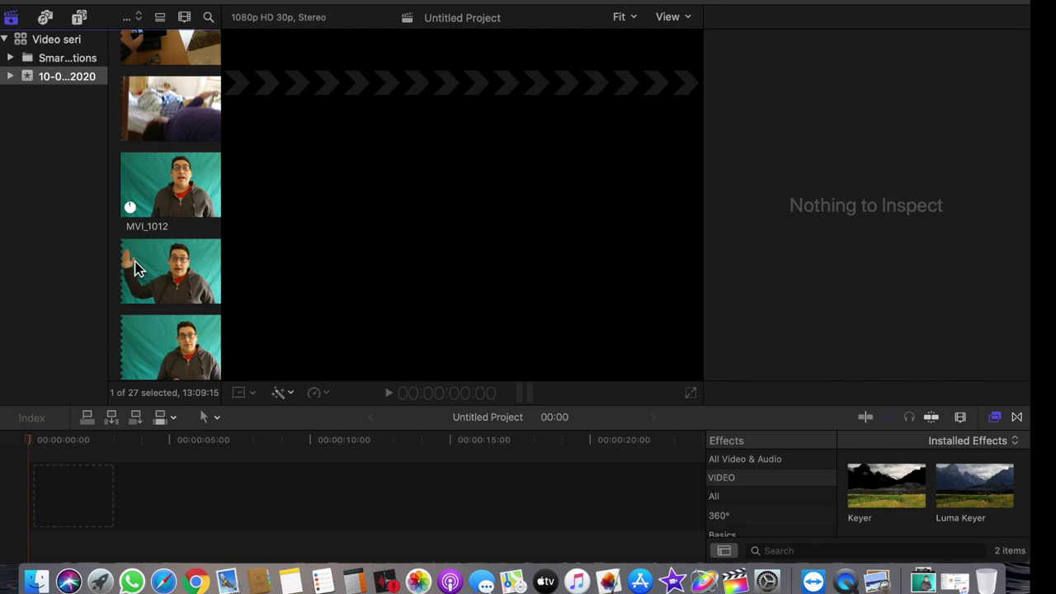
left_click(159, 177)
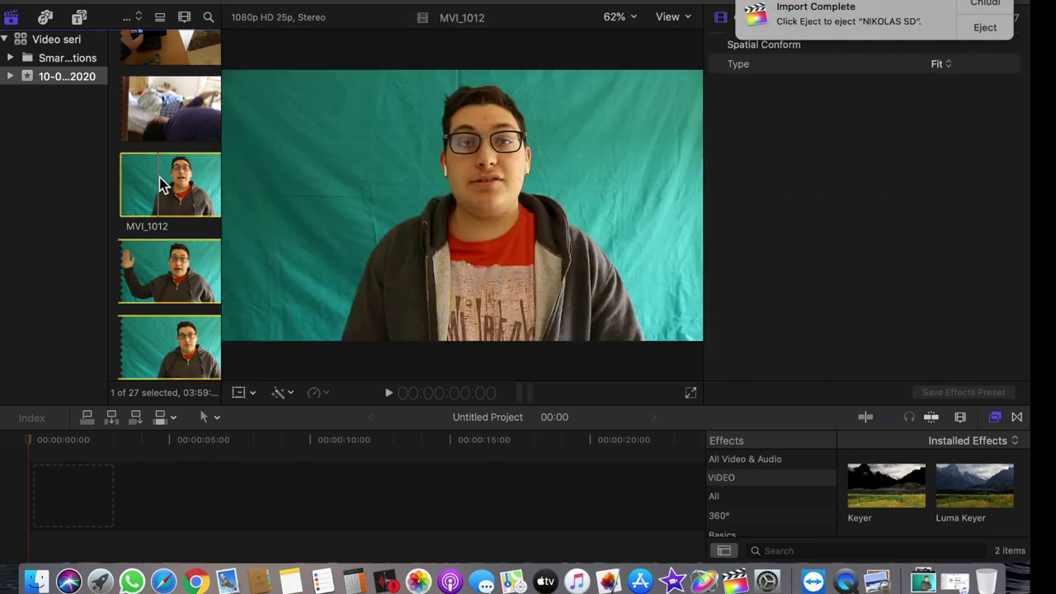
left_click_drag(159, 347, 28, 495)
left_click(0, 494)
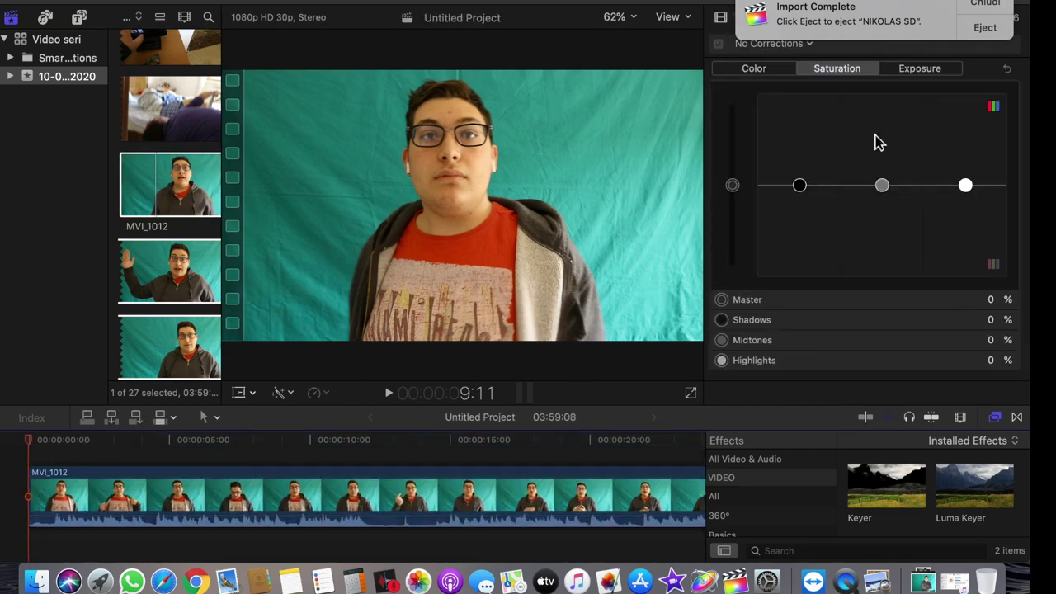
left_click(984, 5)
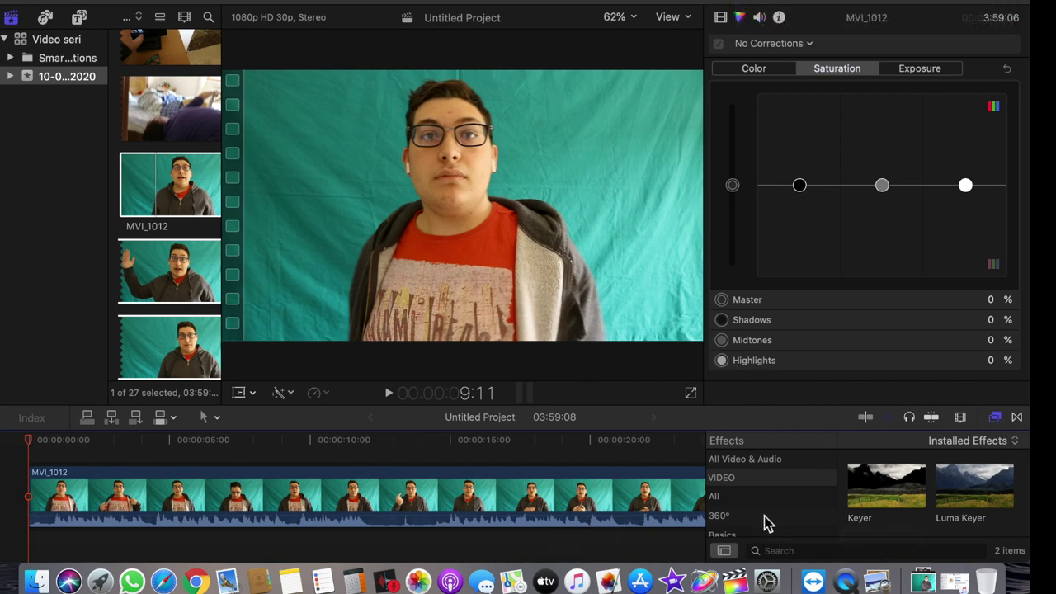
- Apply the Keyer effect from the Keying category to the MVI_1012 clip in the timeline
scroll(752, 479, "down", 6)
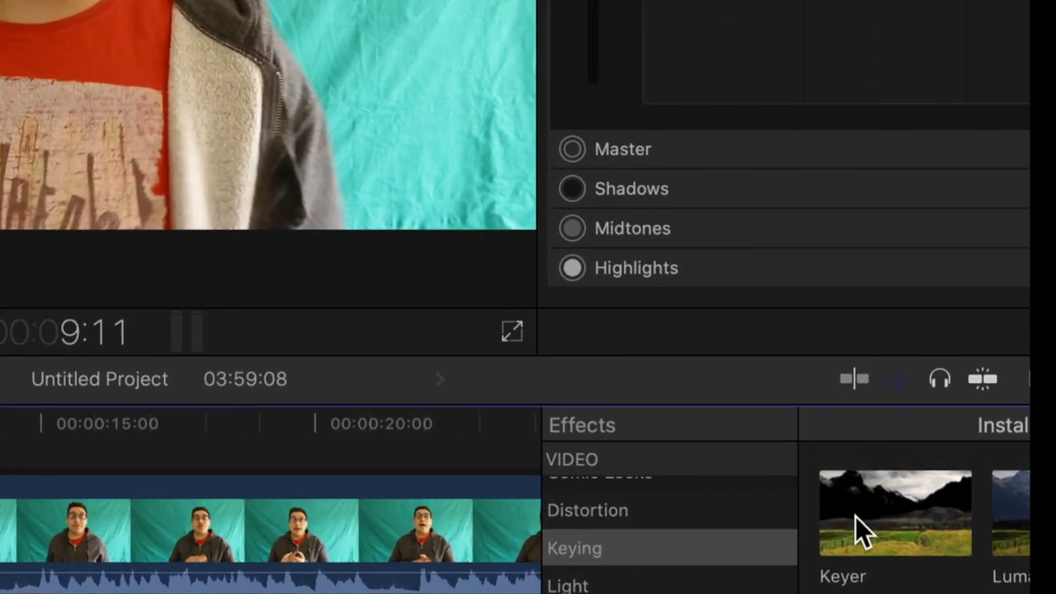
left_click(874, 499)
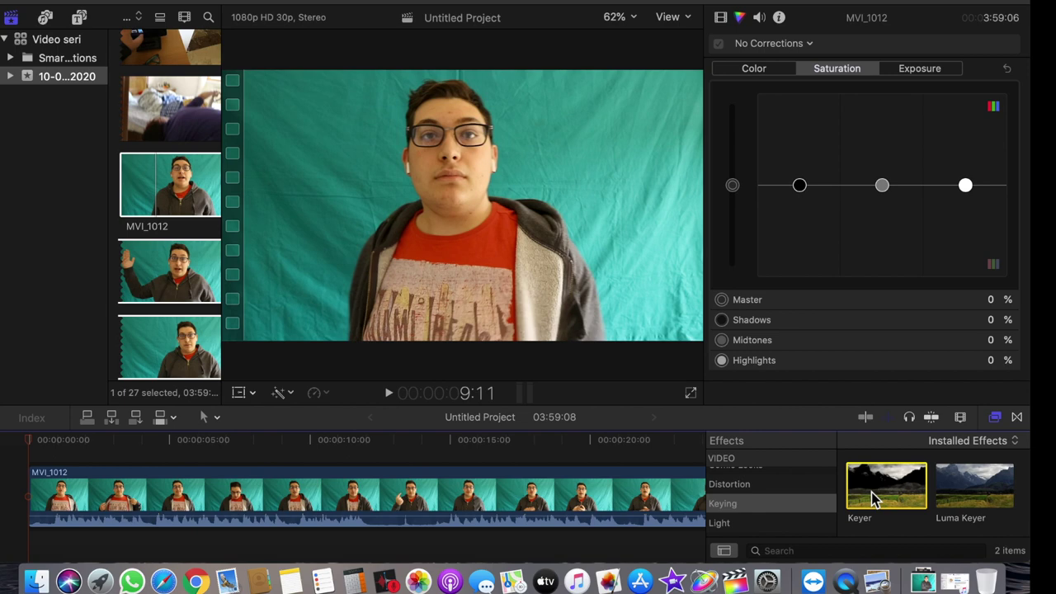
left_click_drag(872, 500, 536, 528)
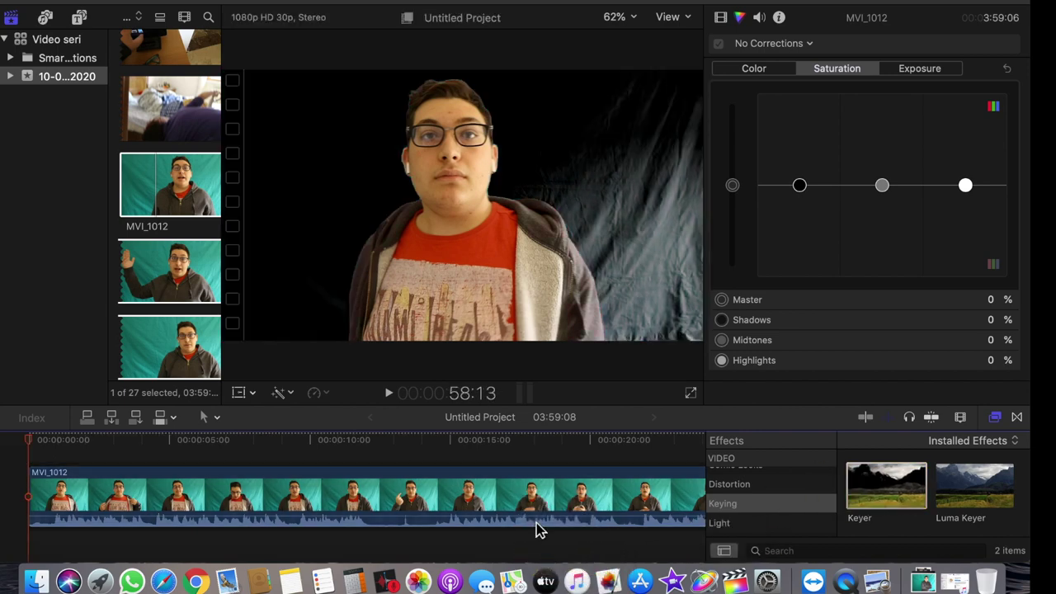
- Refine the Keyer with a color sample over the leftover backdrop beside the person, and play back the keyed clip
left_click(721, 17)
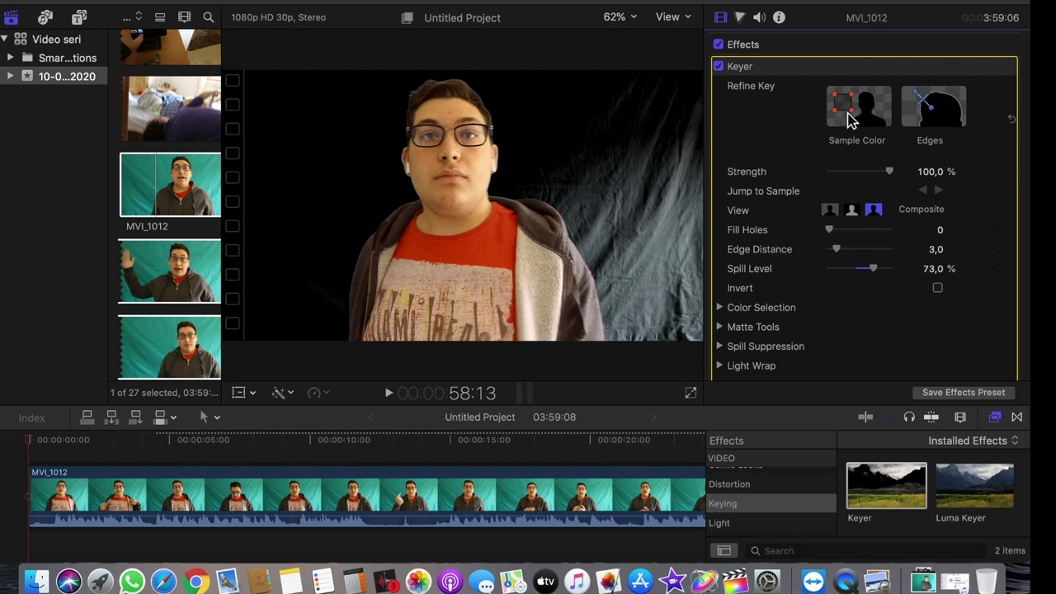
left_click_drag(564, 142, 612, 155)
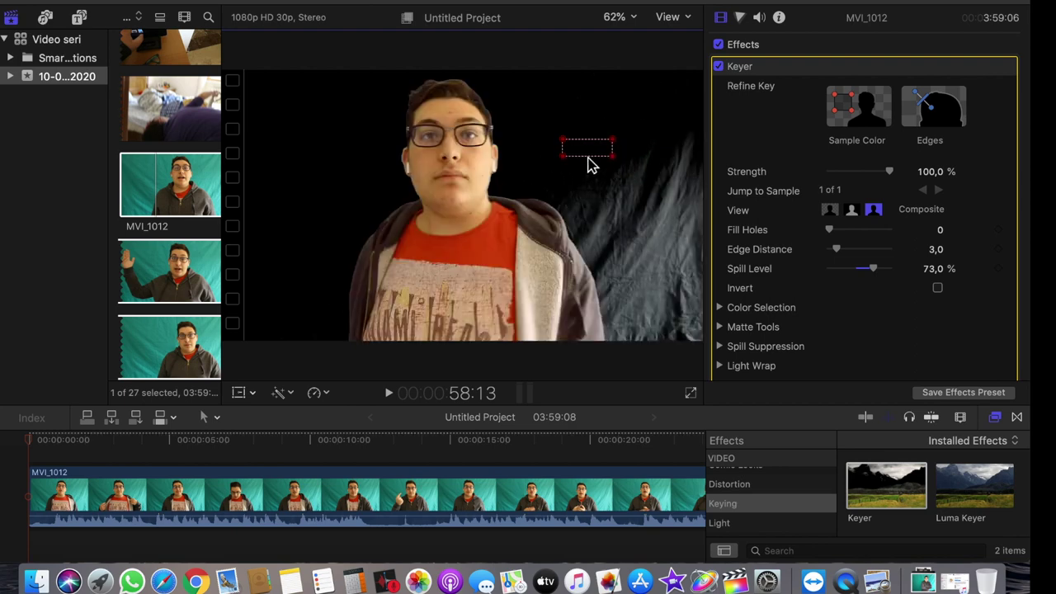
left_click_drag(561, 155, 659, 238)
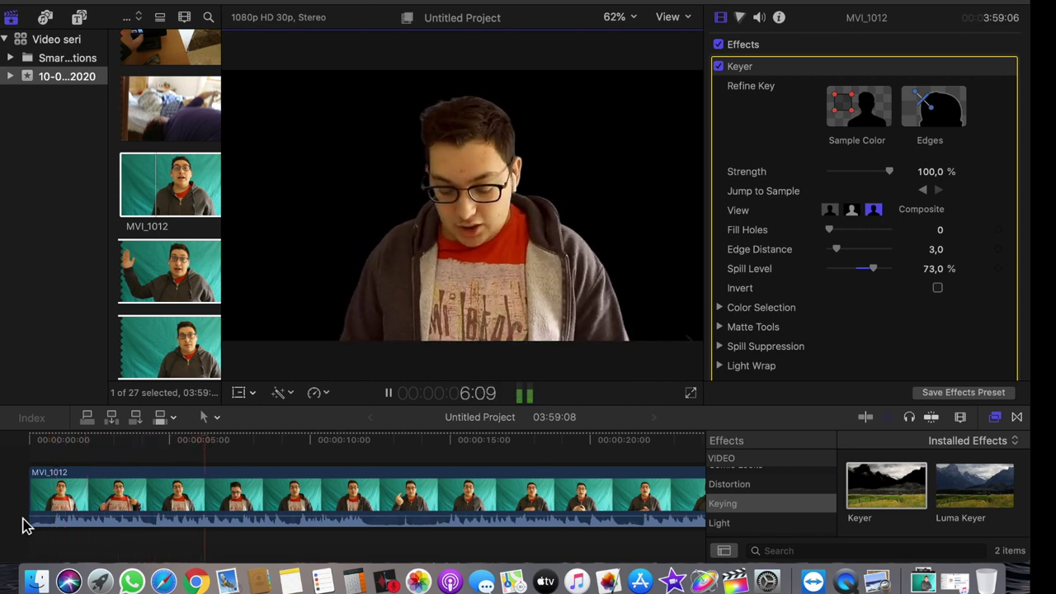
key("space")
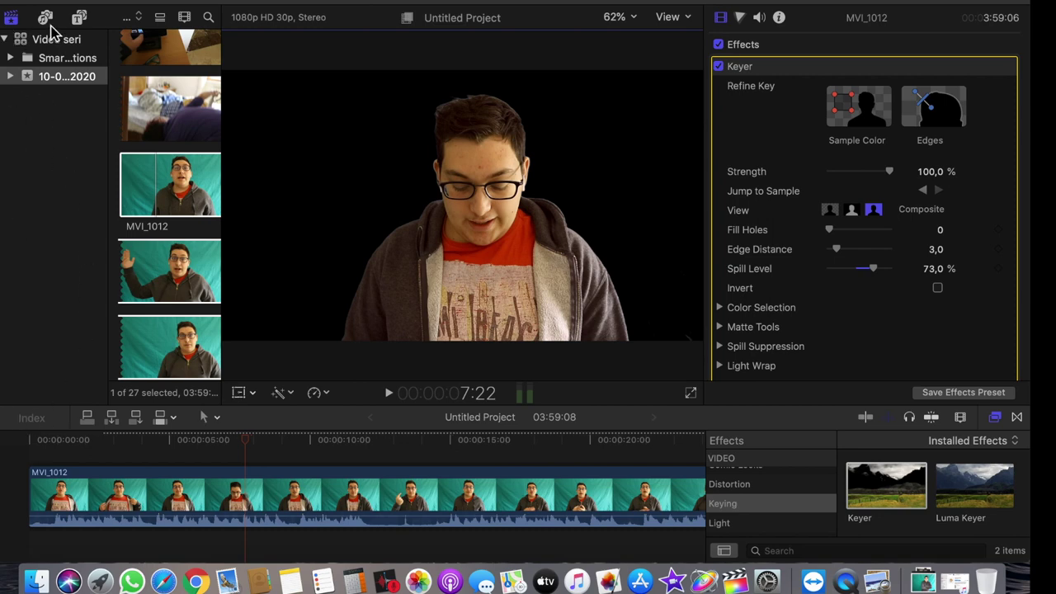
- Place the Curtain generator beneath the MVI_1012 clip as its background, starting at the beginning of the timeline
left_click(78, 21)
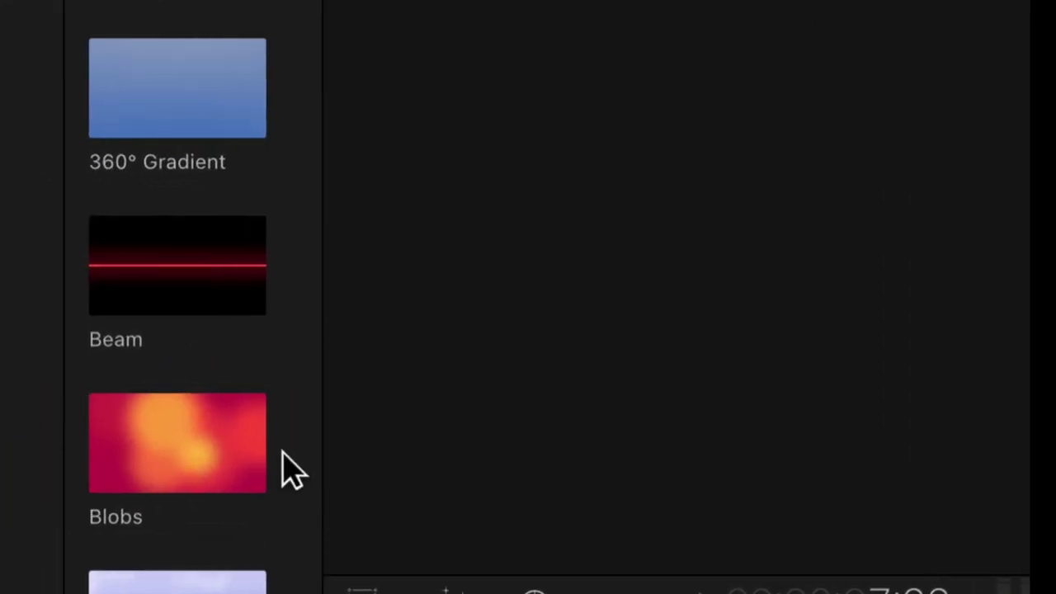
scroll(285, 459, "down", 5)
left_click(235, 423)
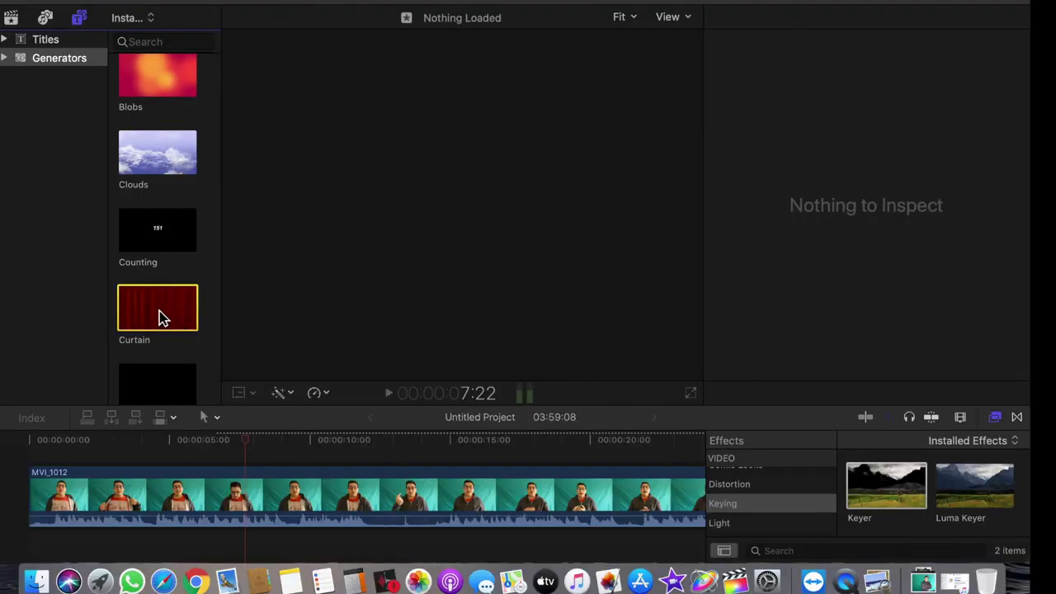
left_click_drag(162, 318, 46, 533)
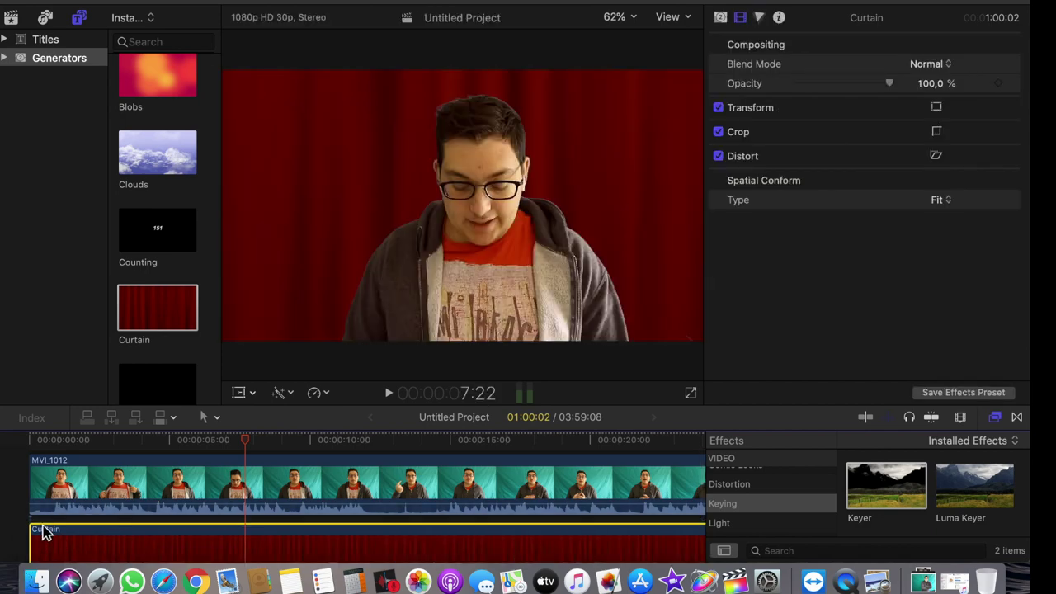
- Play back the keyed clip over the curtain background, including a full-screen view
key("space")
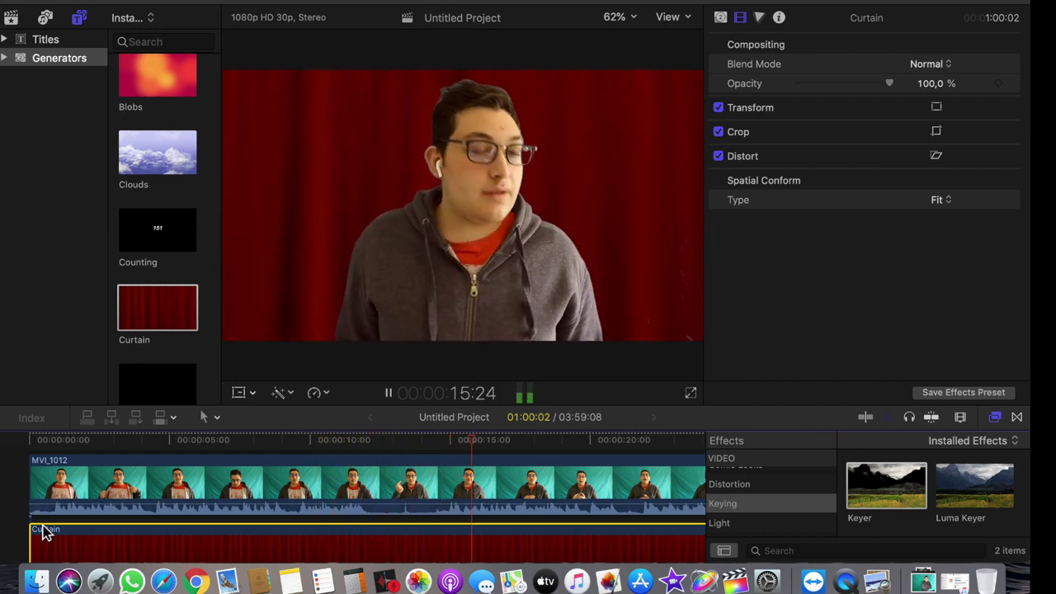
key("ctrl+super+f")
key("ctrl+super+f")
key("space")
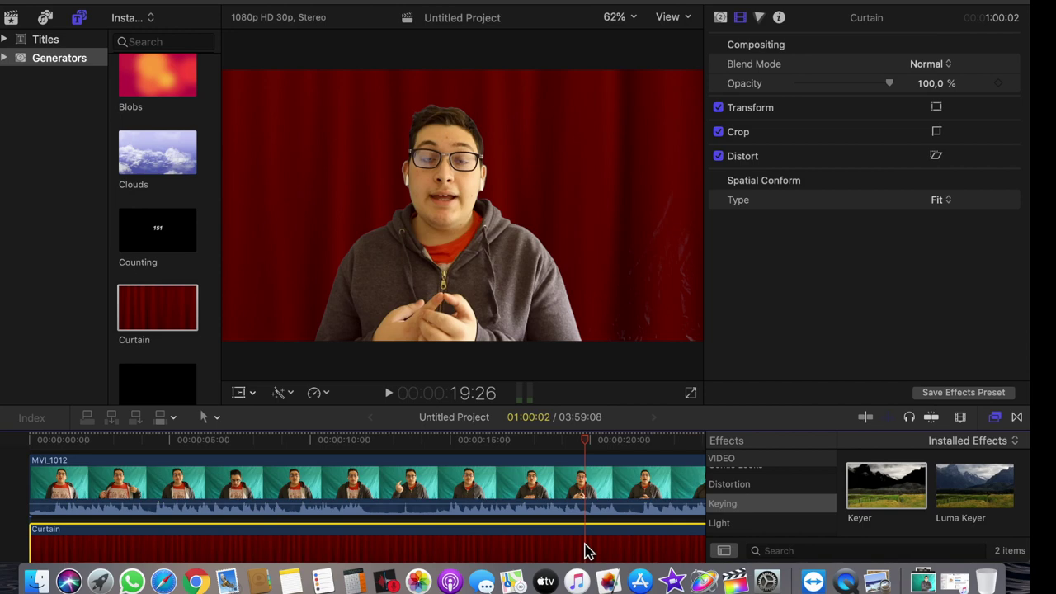
- Split the Curtain background at 13:22 in the timeline
left_click_drag(588, 446, 417, 485)
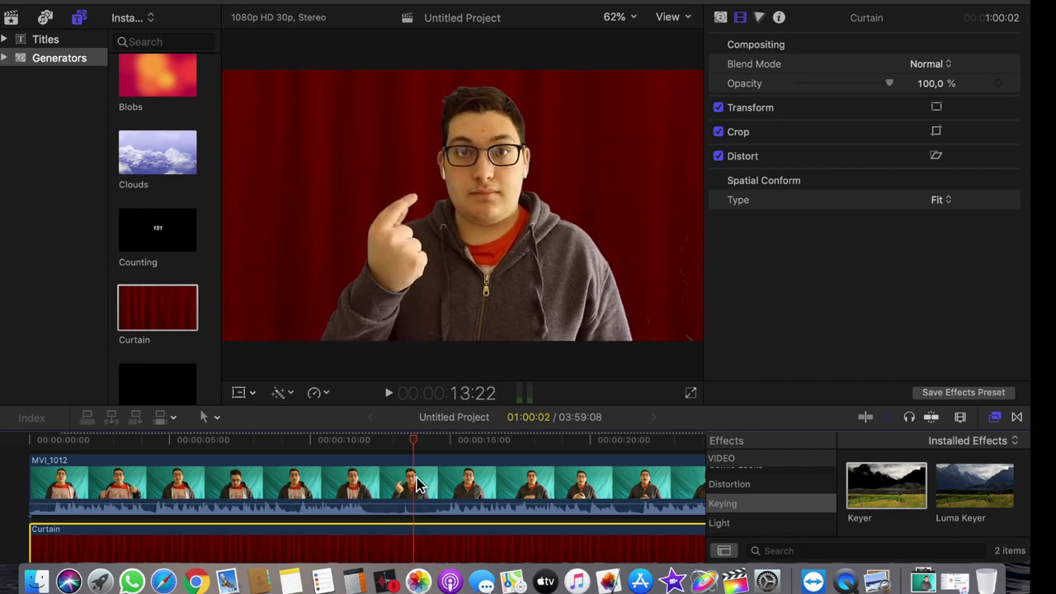
left_click(417, 485)
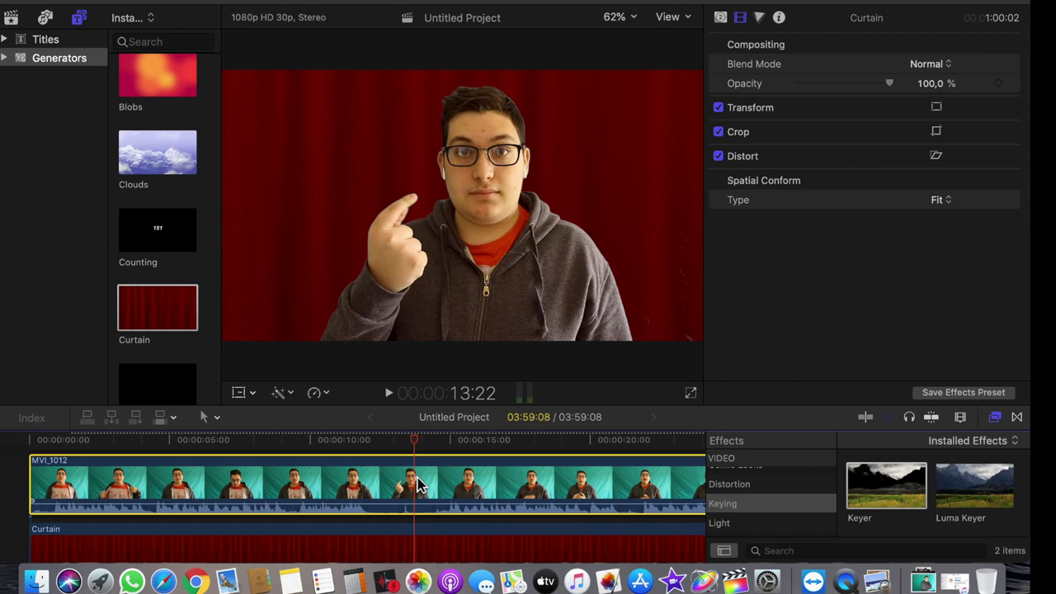
left_click(419, 551)
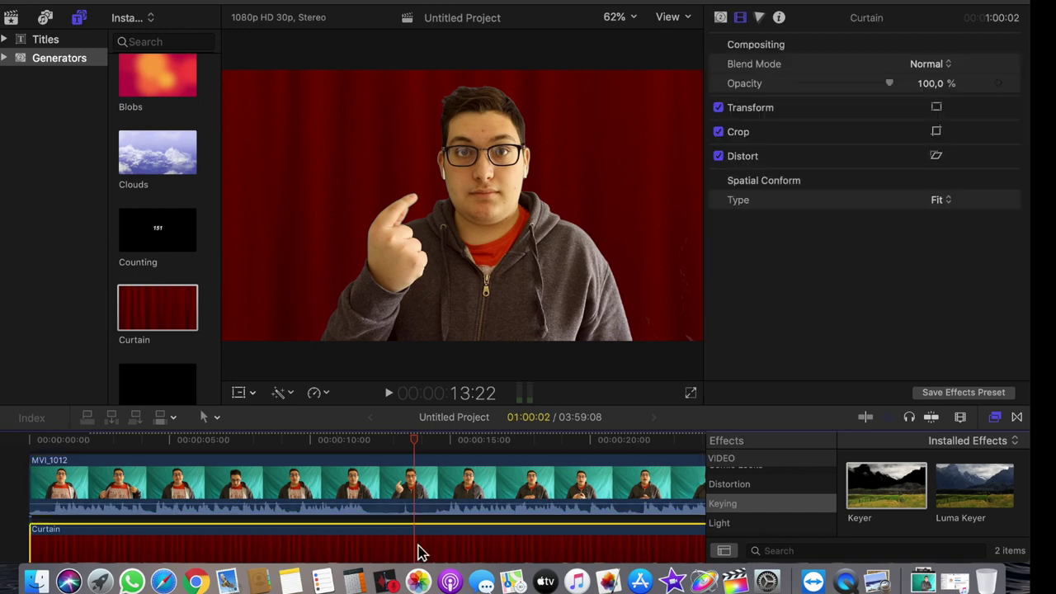
key("b")
left_click(425, 549)
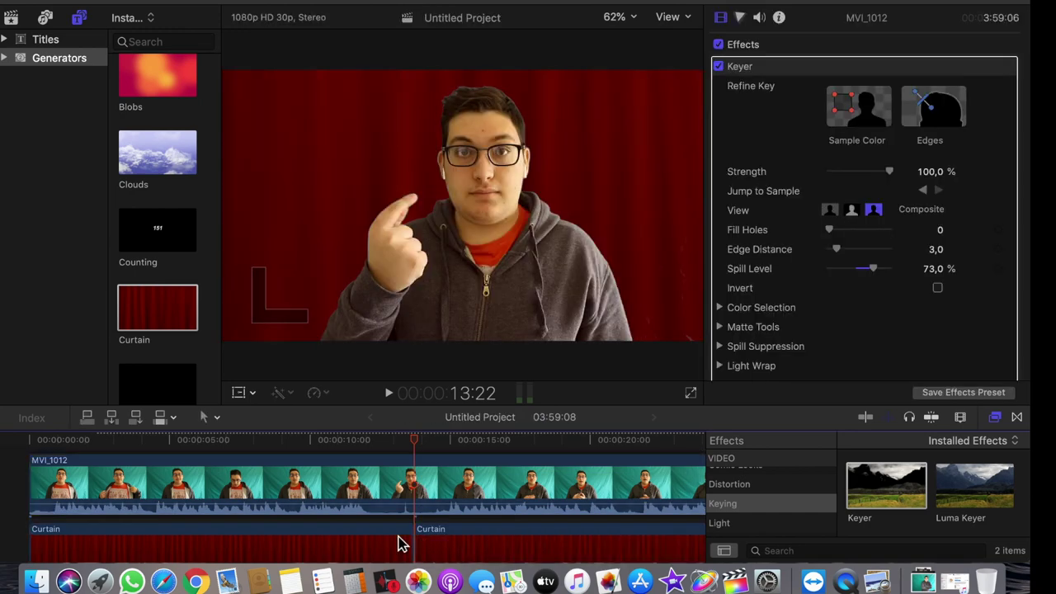
- Replace the Curtain segment after the cut with the Clouds generator, placed beneath MVI_1012 from 13:22
key("a")
left_click(471, 549)
key("Delete")
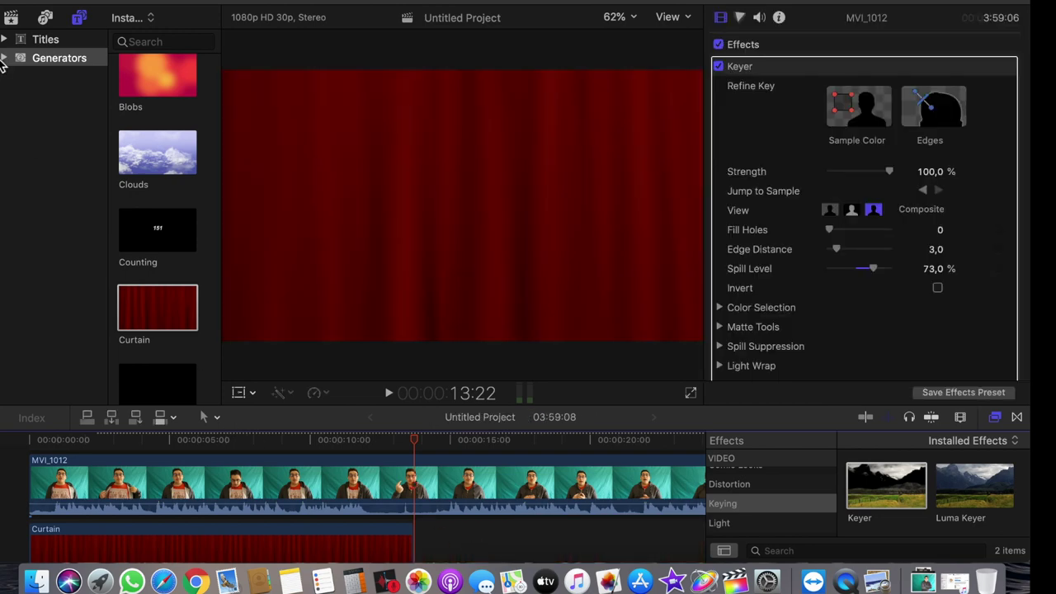
left_click_drag(153, 146, 419, 551)
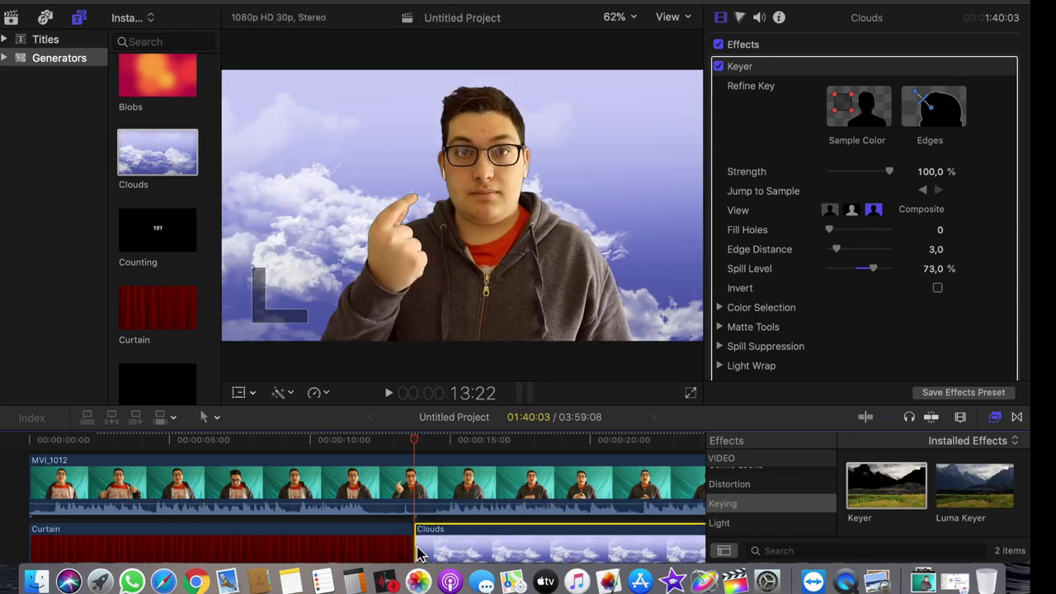
- Play back the keyed clip over the Clouds background, stopping at 18:06
scroll(419, 551, "right", 3)
left_click(354, 473)
key("space")
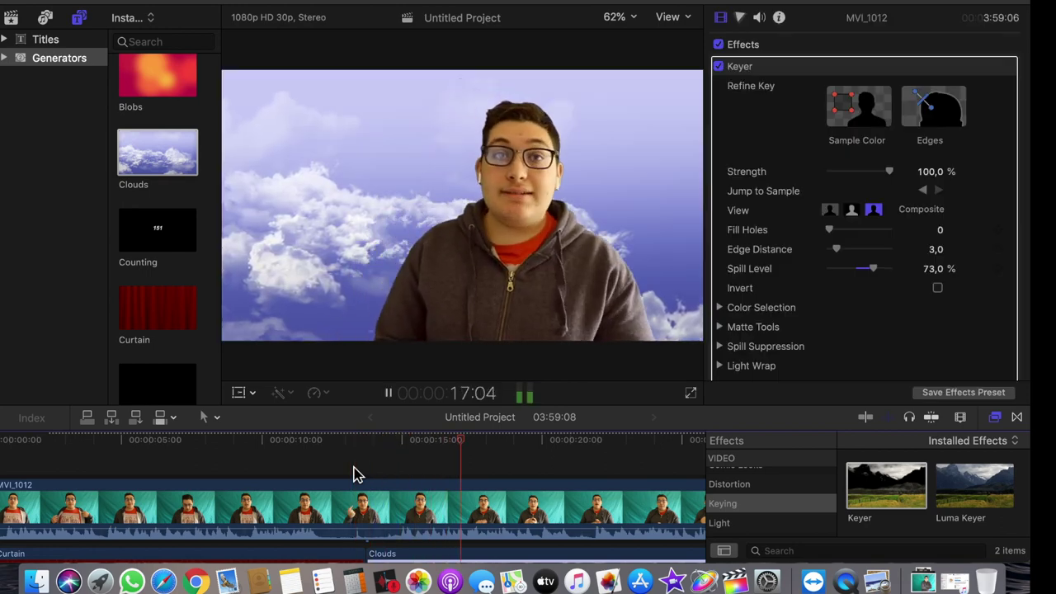
key("space")
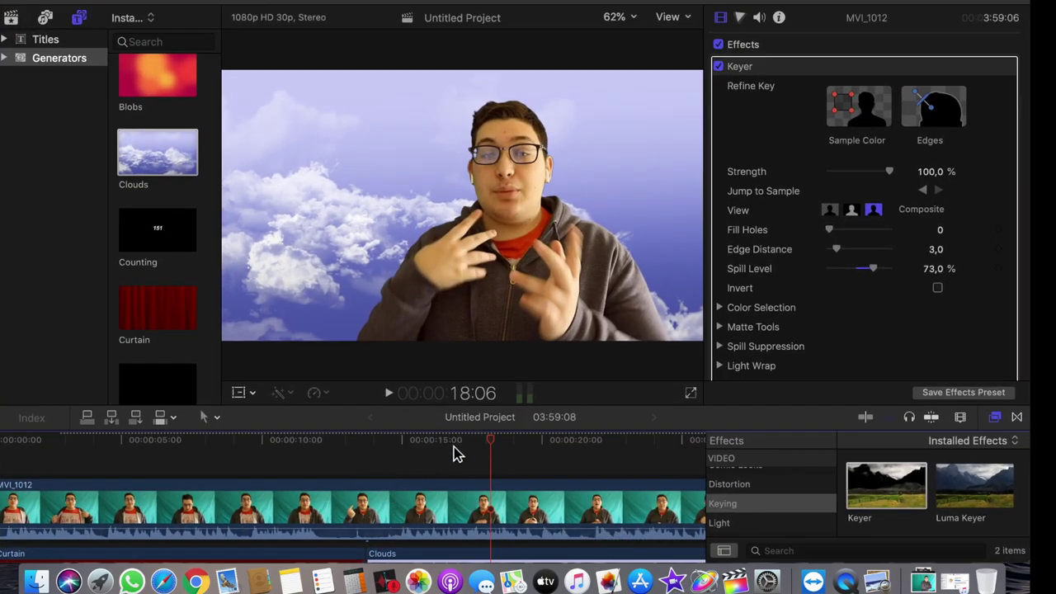
- Move the playhead to 15:10 and set the Keyer's Strength on the MVI_1012 clip to 100%
left_click_drag(491, 443, 410, 449)
scroll(429, 532, "down", 2)
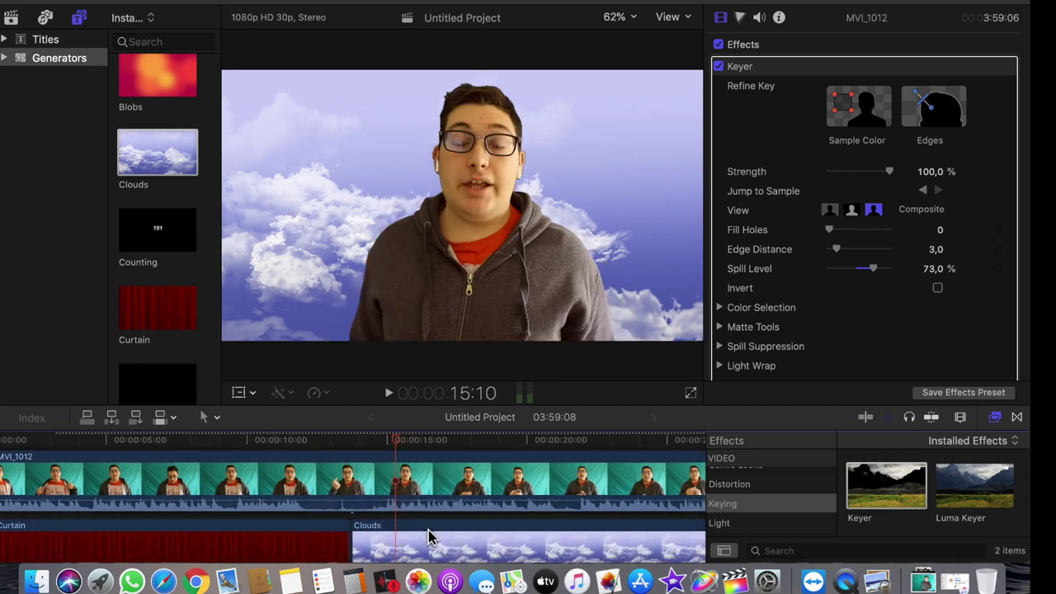
left_click(437, 478)
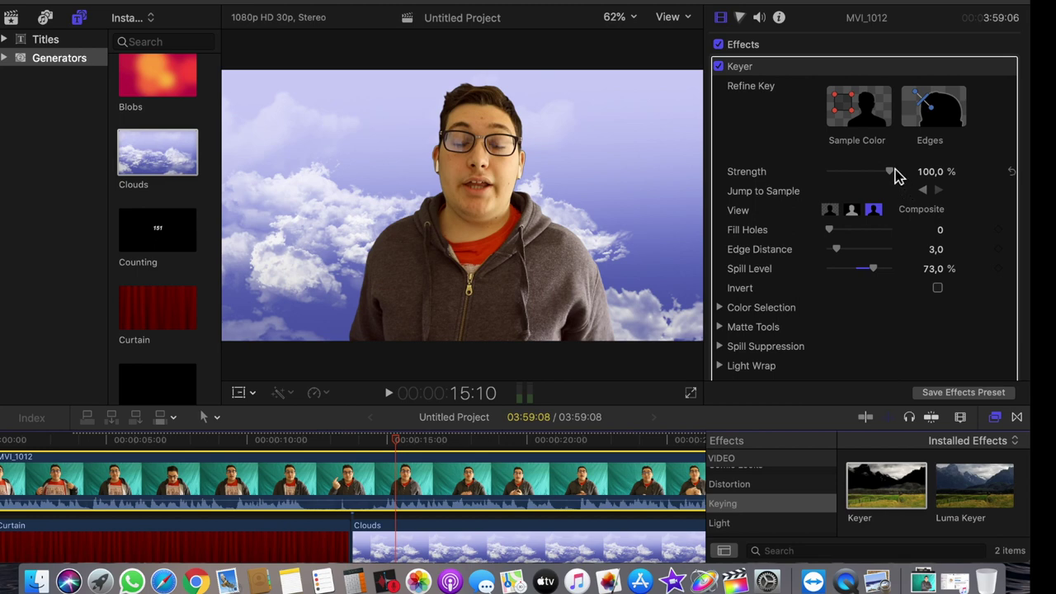
left_click_drag(888, 174, 993, 191)
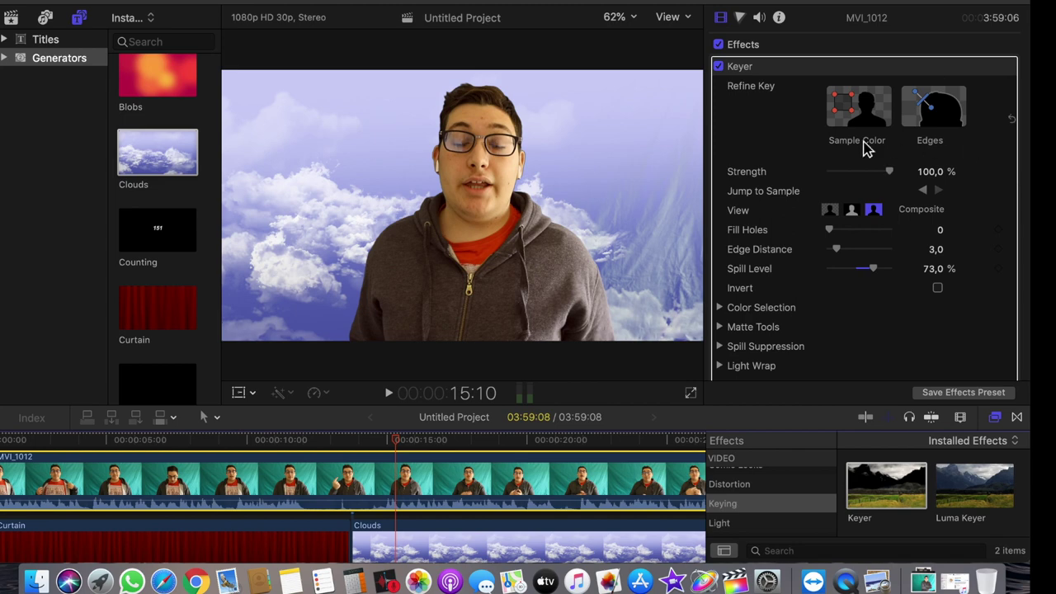
- Add a Keyer color sample on MVI_1012 over the leftover backdrop beside the shoulder, extending it past the frame's lower-right corner
left_click(419, 548)
left_click(412, 485)
left_click(864, 113)
left_click(670, 234)
left_click_drag(670, 234, 697, 301)
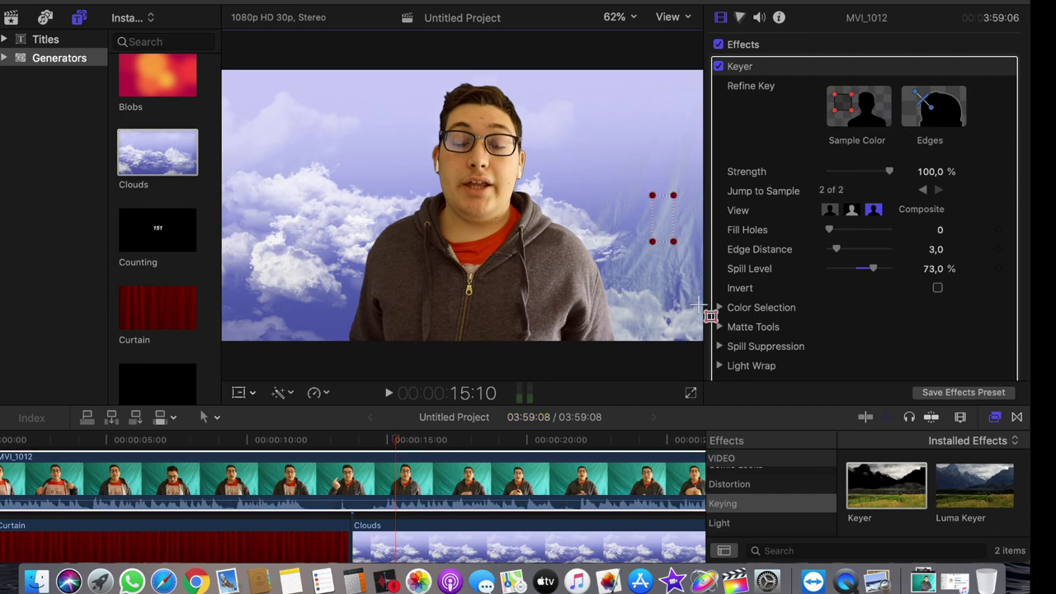
left_click_drag(708, 344, 714, 369)
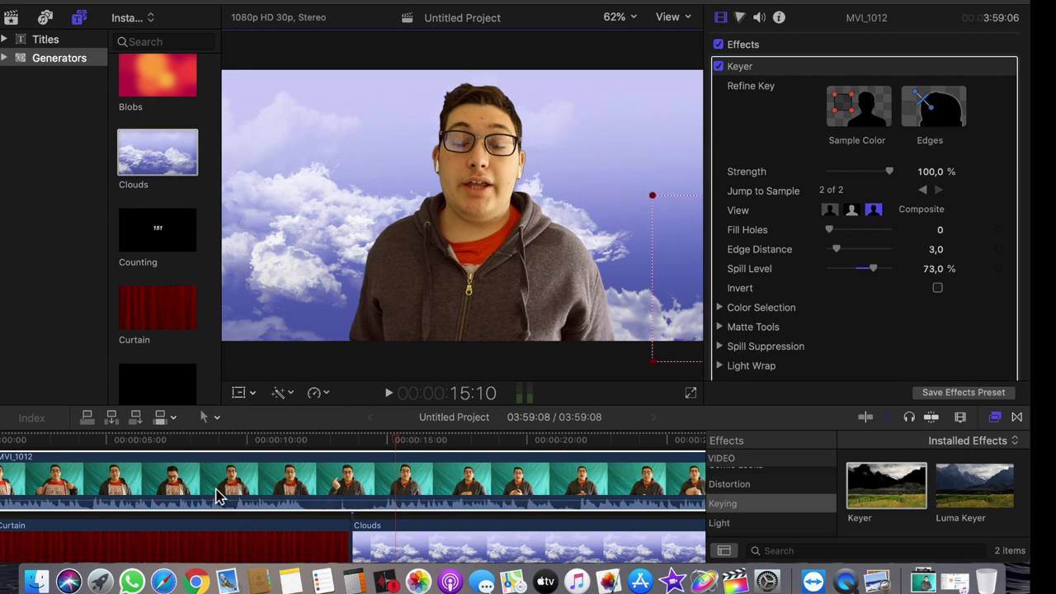
- Play the refined key over the clouds from 14:20 to 17:26
left_click(381, 456)
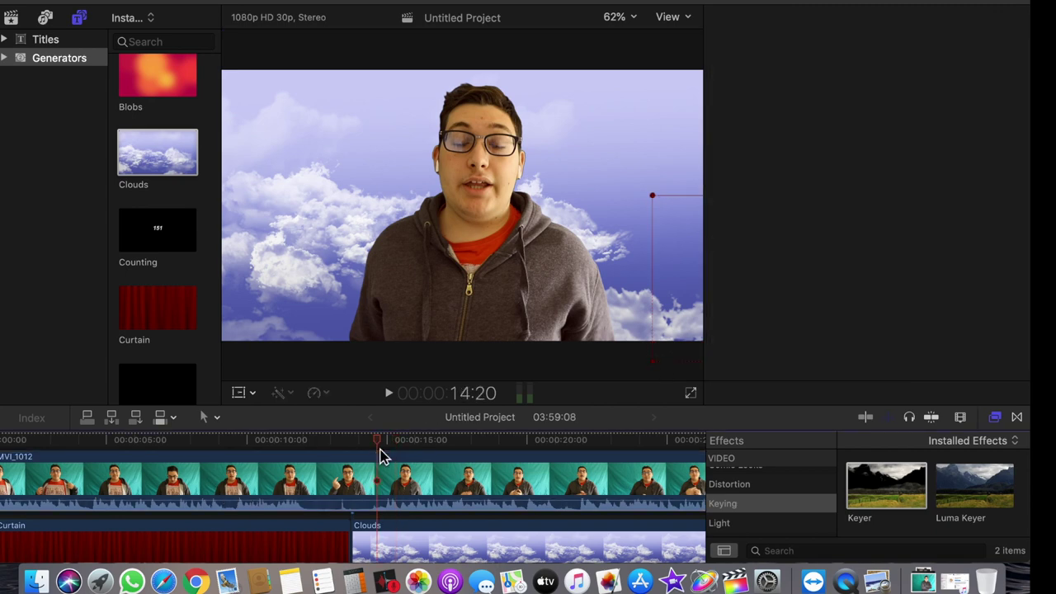
left_click(382, 456)
key("space")
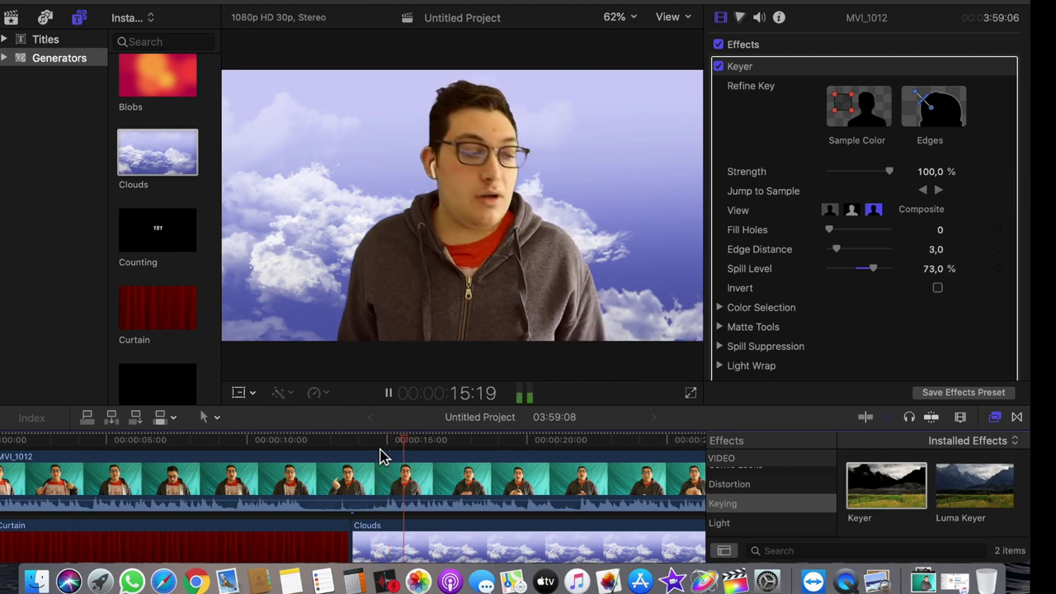
key("space")
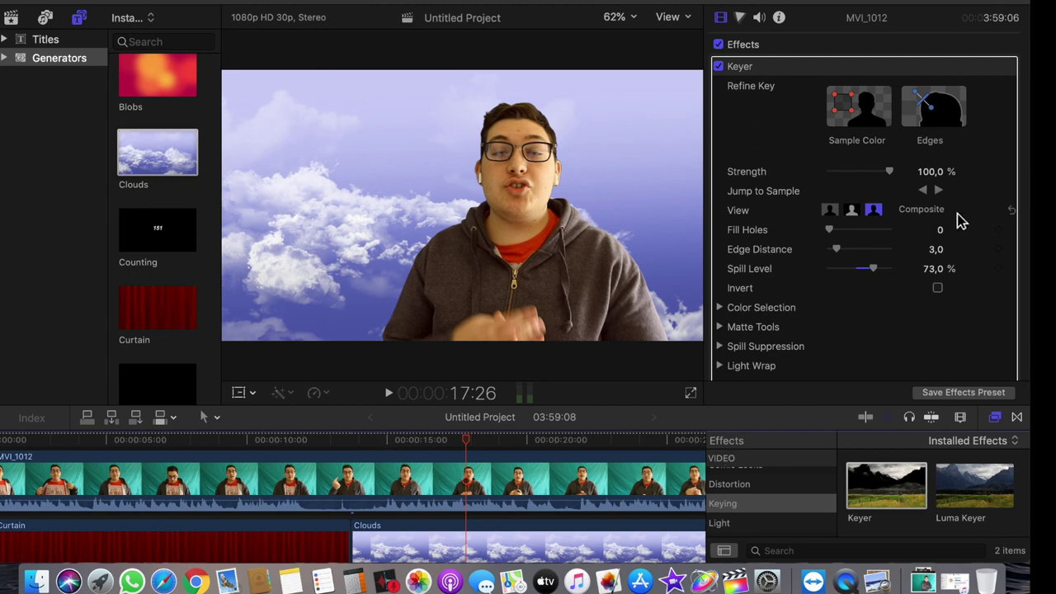
- Set the Keyer's Fill Holes to 0, Edge Distance to 25 and Spill Level to 0%
left_click_drag(840, 233, 702, 255)
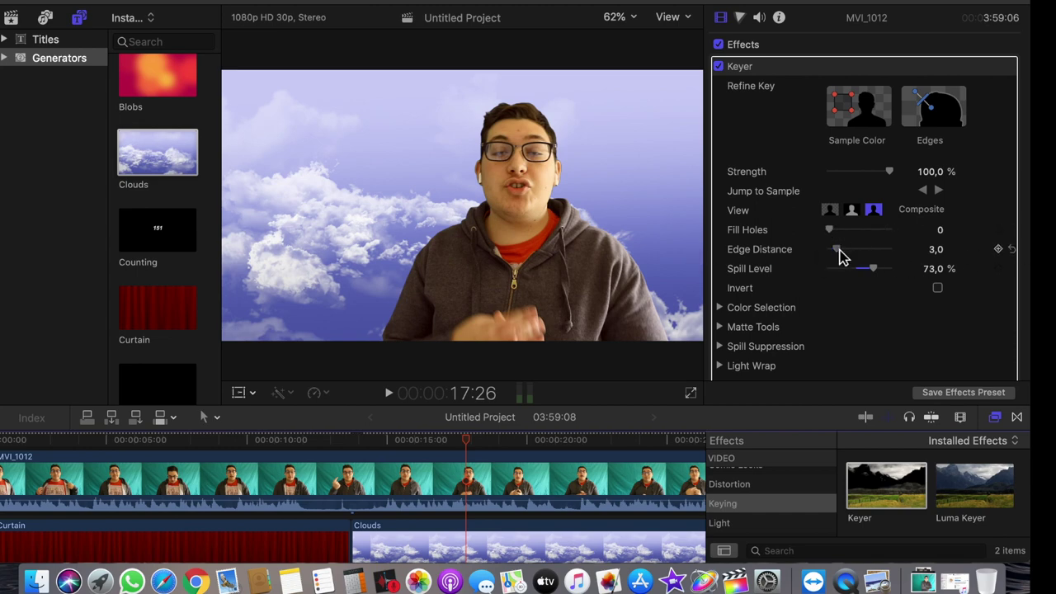
left_click_drag(846, 252, 896, 262)
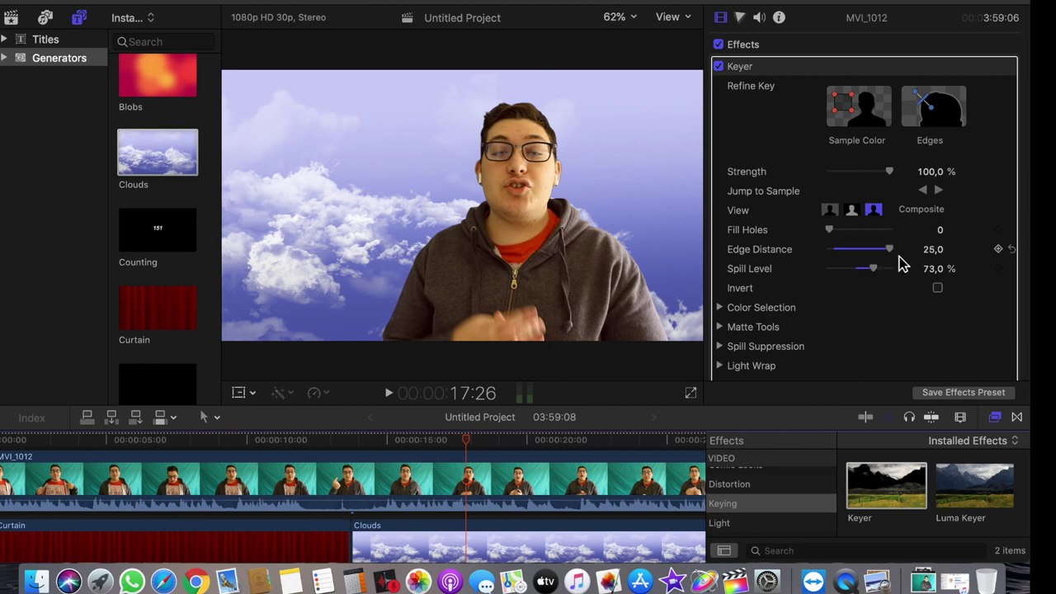
left_click_drag(869, 268, 873, 268)
left_click_drag(893, 272, 759, 259)
- Try a lower Mix value on the Keyer effect and undo that change
scroll(805, 258, "down", 5)
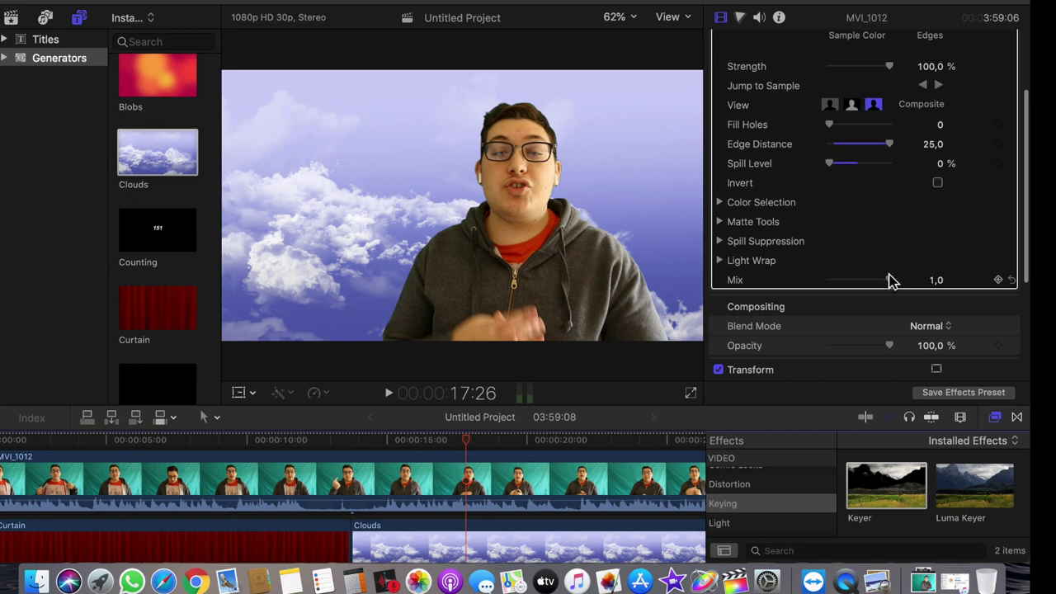
left_click_drag(889, 280, 793, 288)
key("super+z")
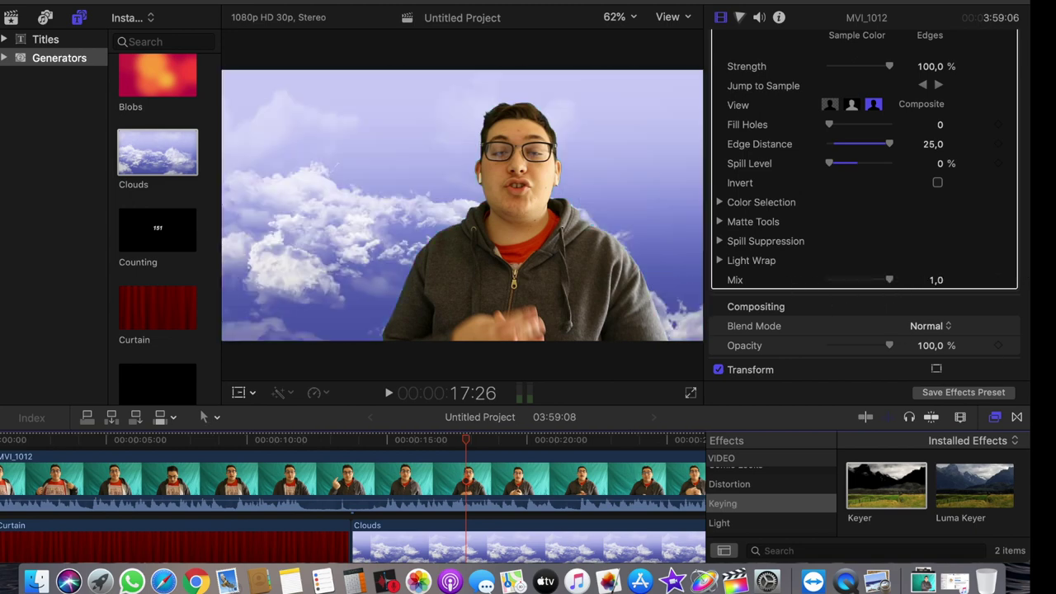
scroll(733, 187, "down", 8)
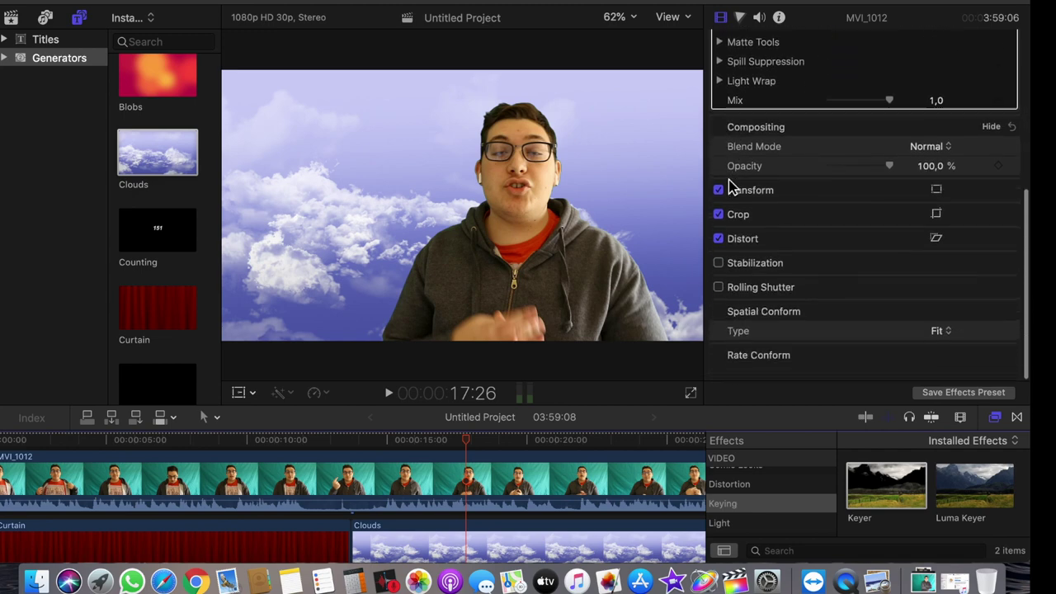